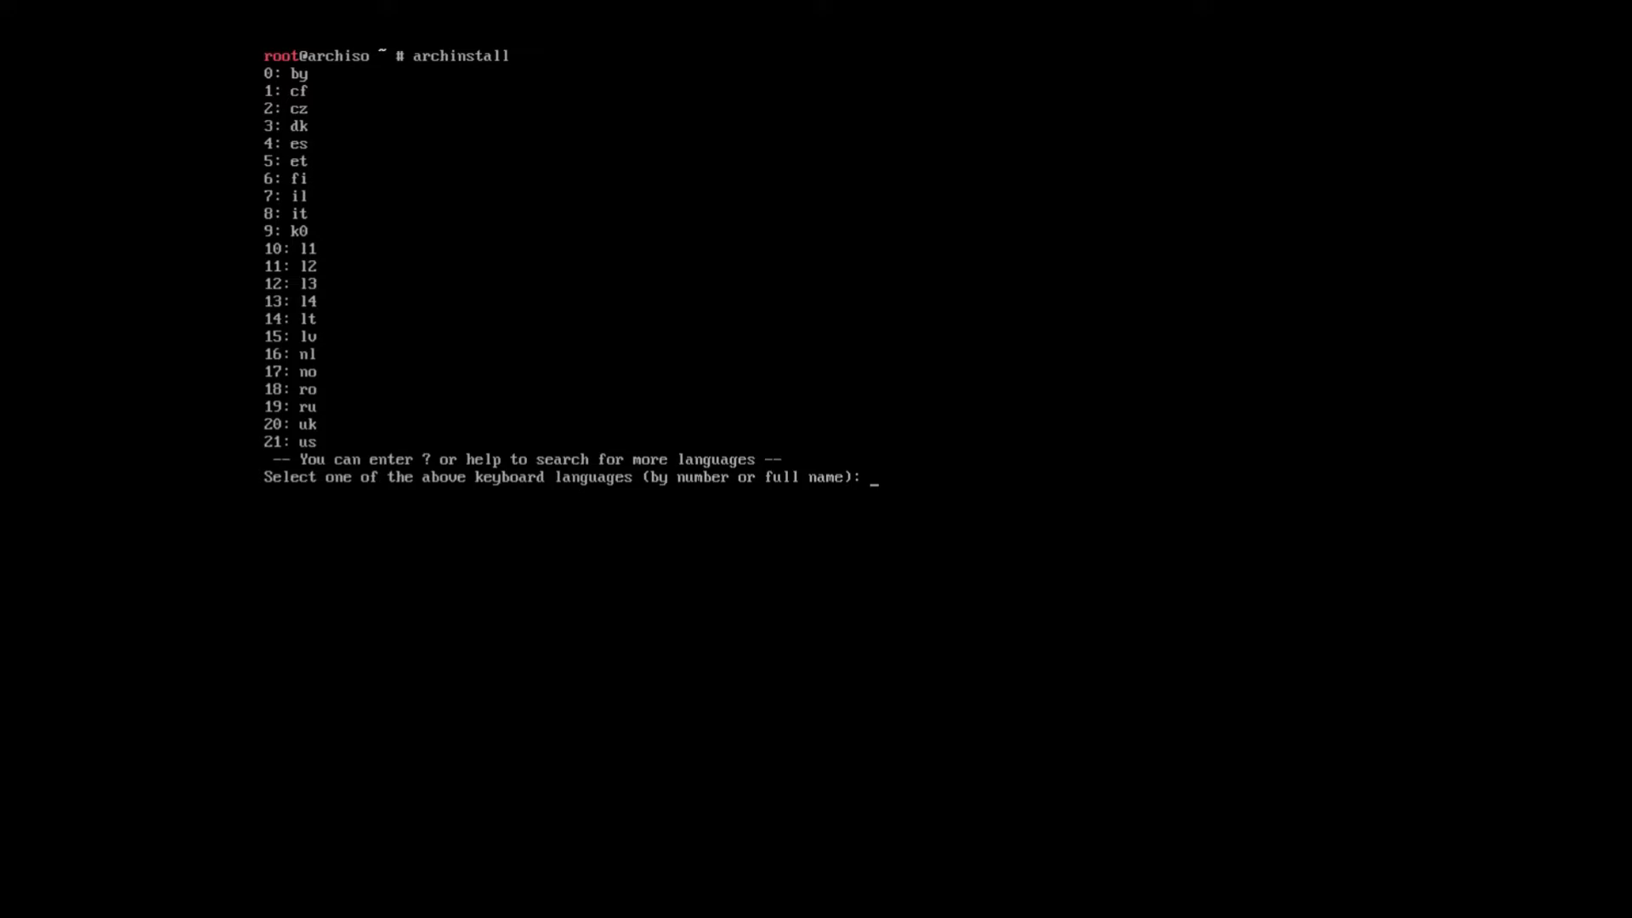
Step: Set the archinstall keyboard layout to 'us'
{"action": "type", "text": "us"}
{"action": "key", "text": "Return"}
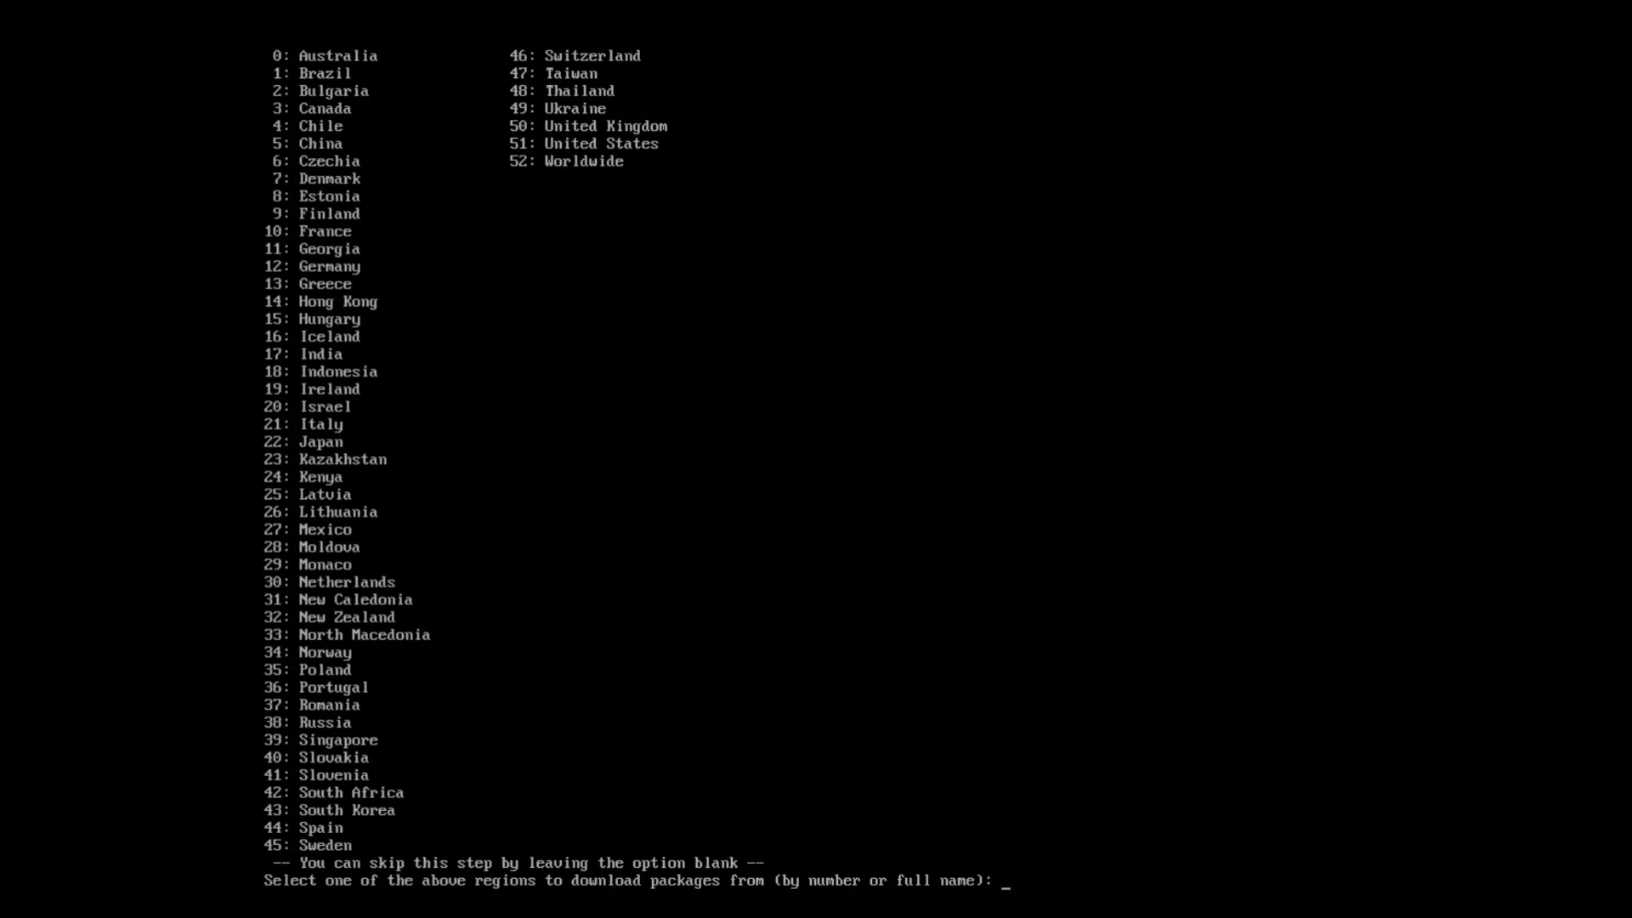
Step: Choose mirror region 50 (United Kingdom) and install disk 2, /dev/vda (19.6G)
{"action": "type", "text": "50"}
{"action": "key", "text": "Return"}
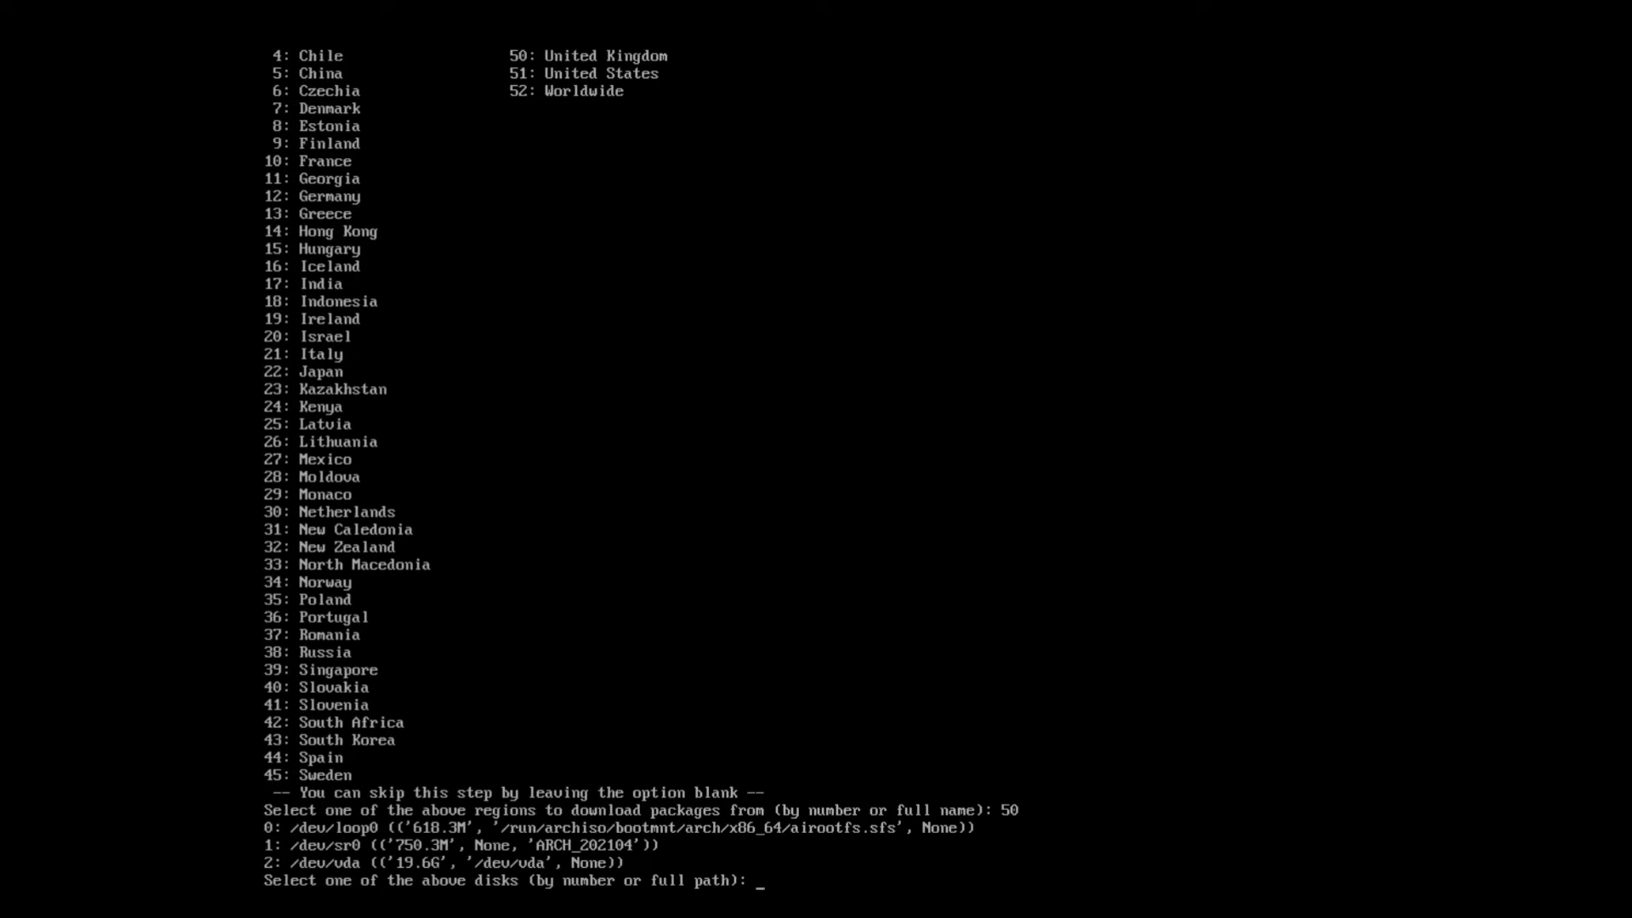
{"action": "type", "text": "2"}
{"action": "key", "text": "Return"}
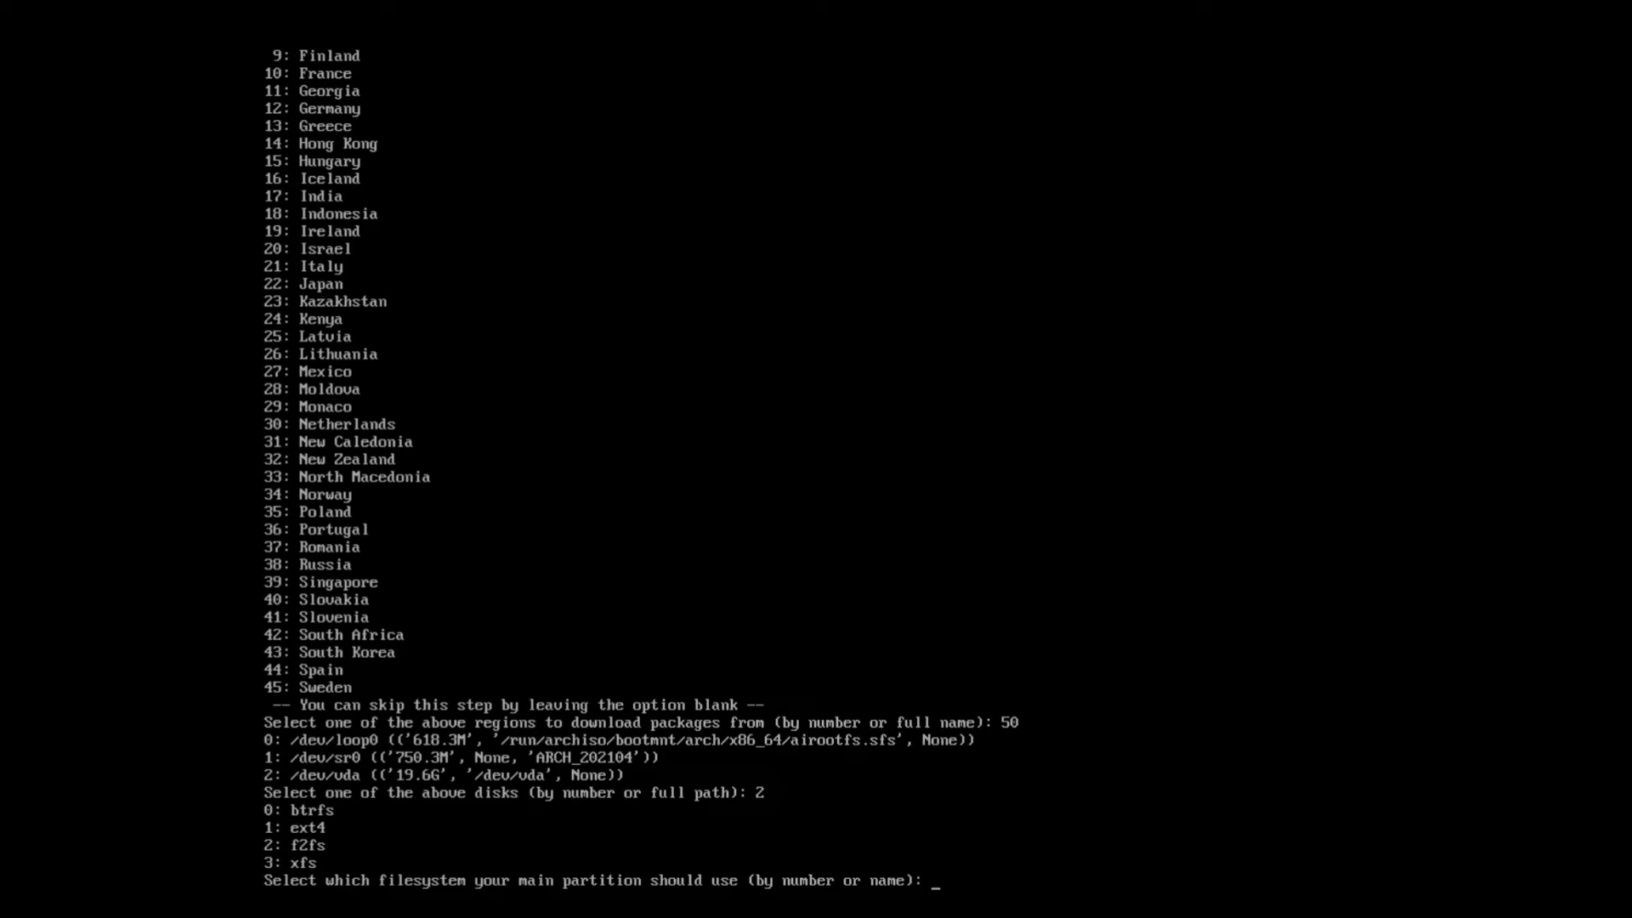
Step: Format the main partition as ext4 with no disk encryption
{"action": "type", "text": "1"}
{"action": "key", "text": "Return"}
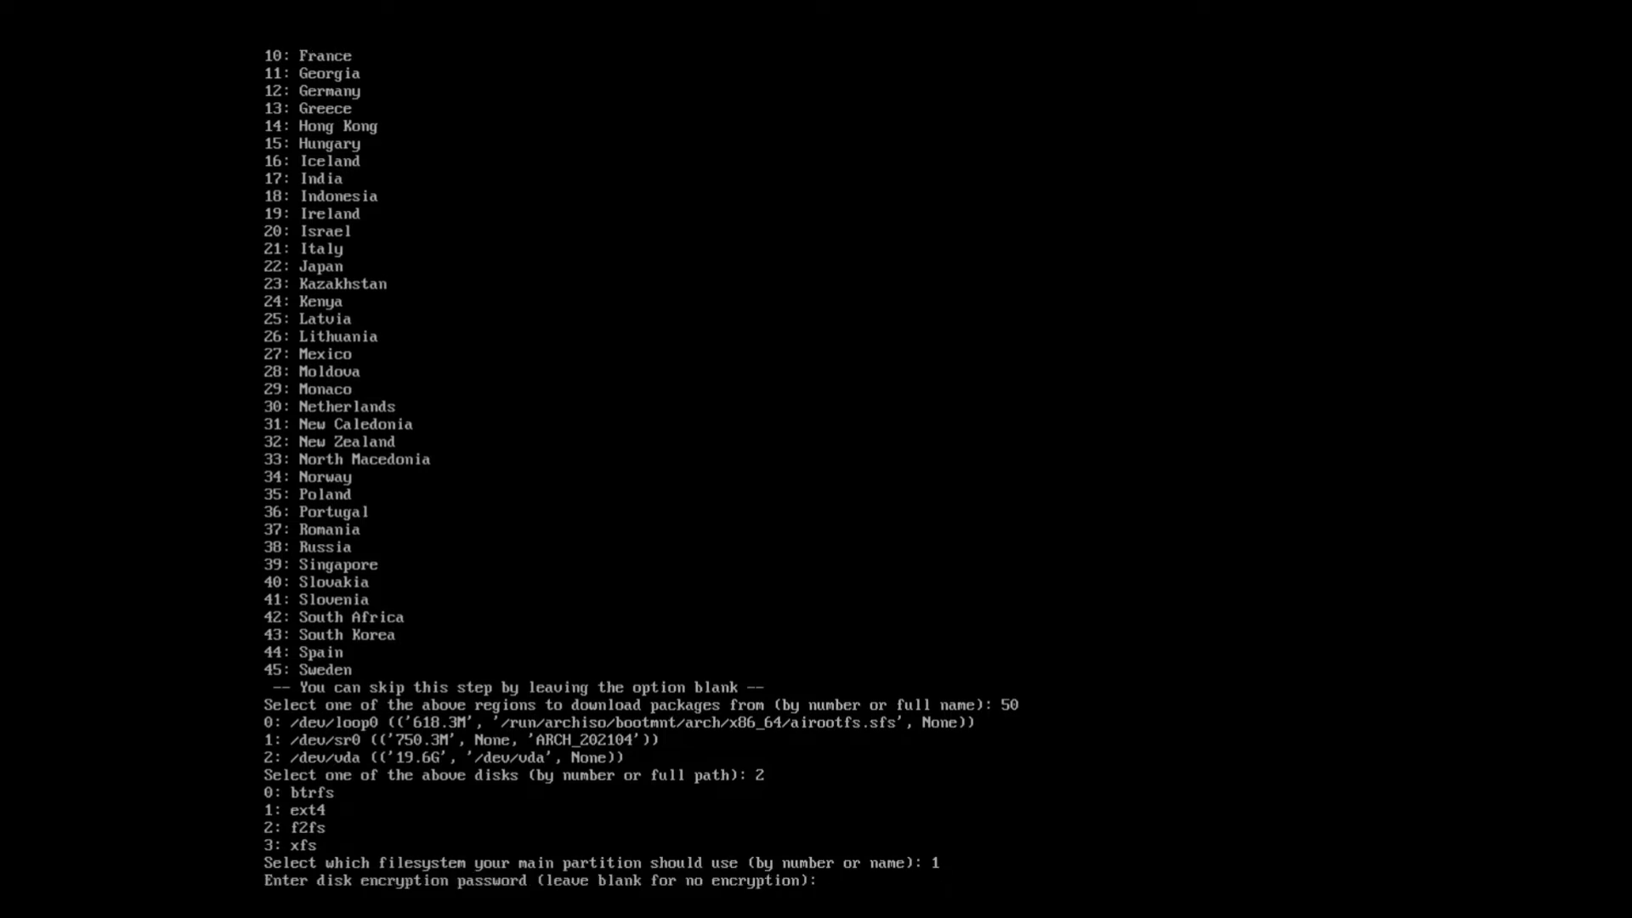
{"action": "key", "text": "Return"}
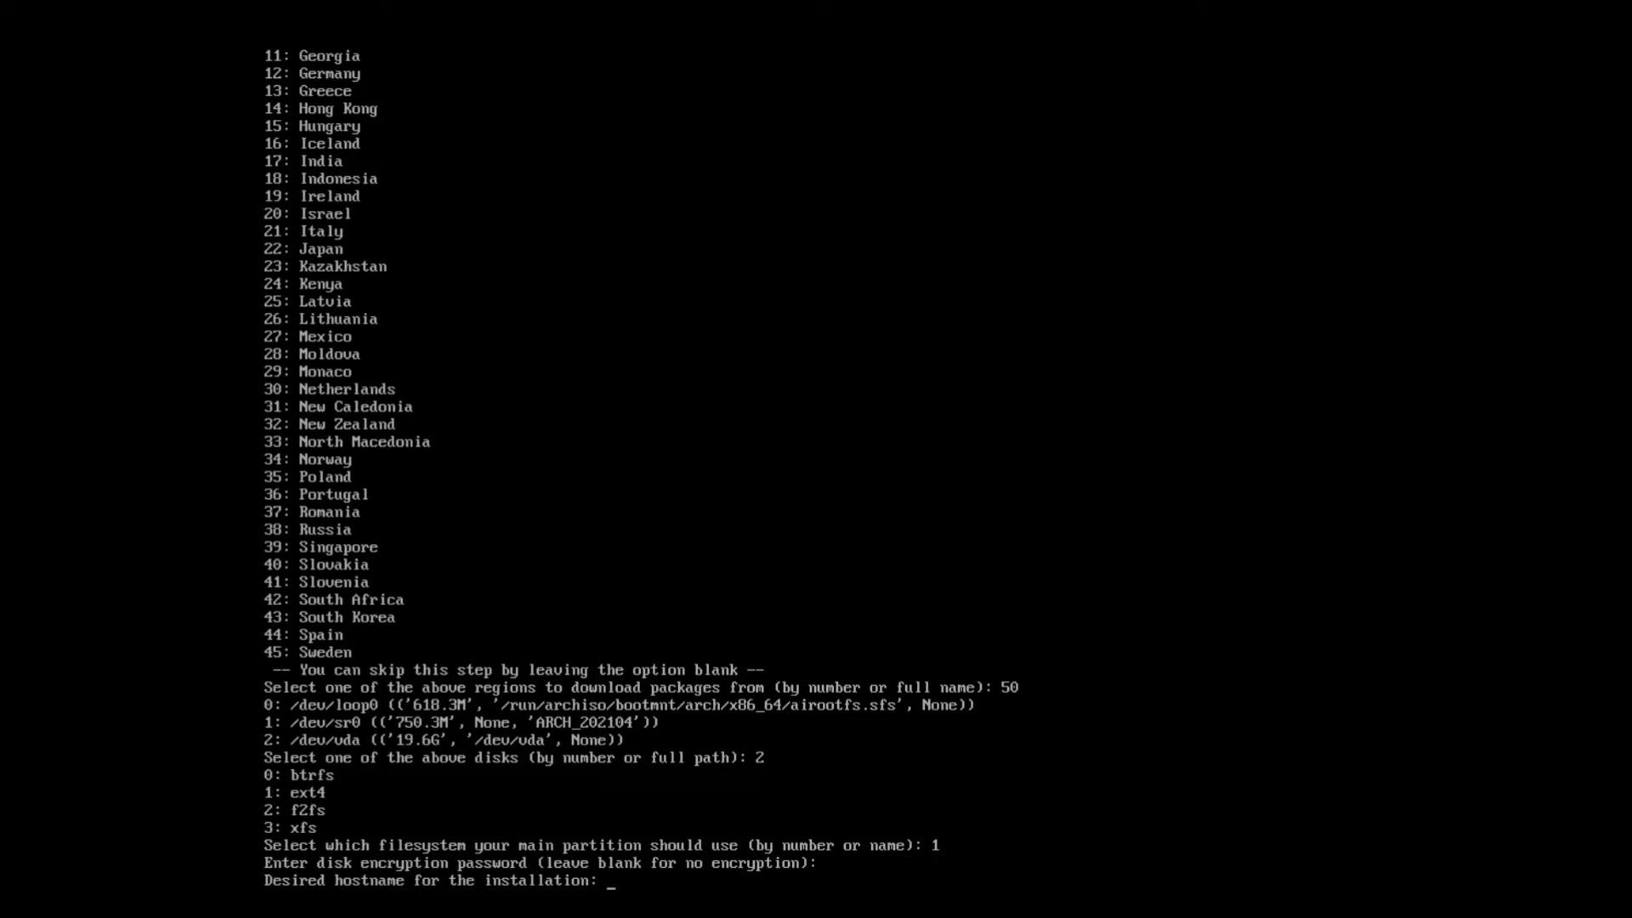
Step: Set the hostname to linuxlounge-vm and enter and confirm the root password
{"action": "type", "text": "linuxlounge-vm"}
{"action": "key", "text": "Return"}
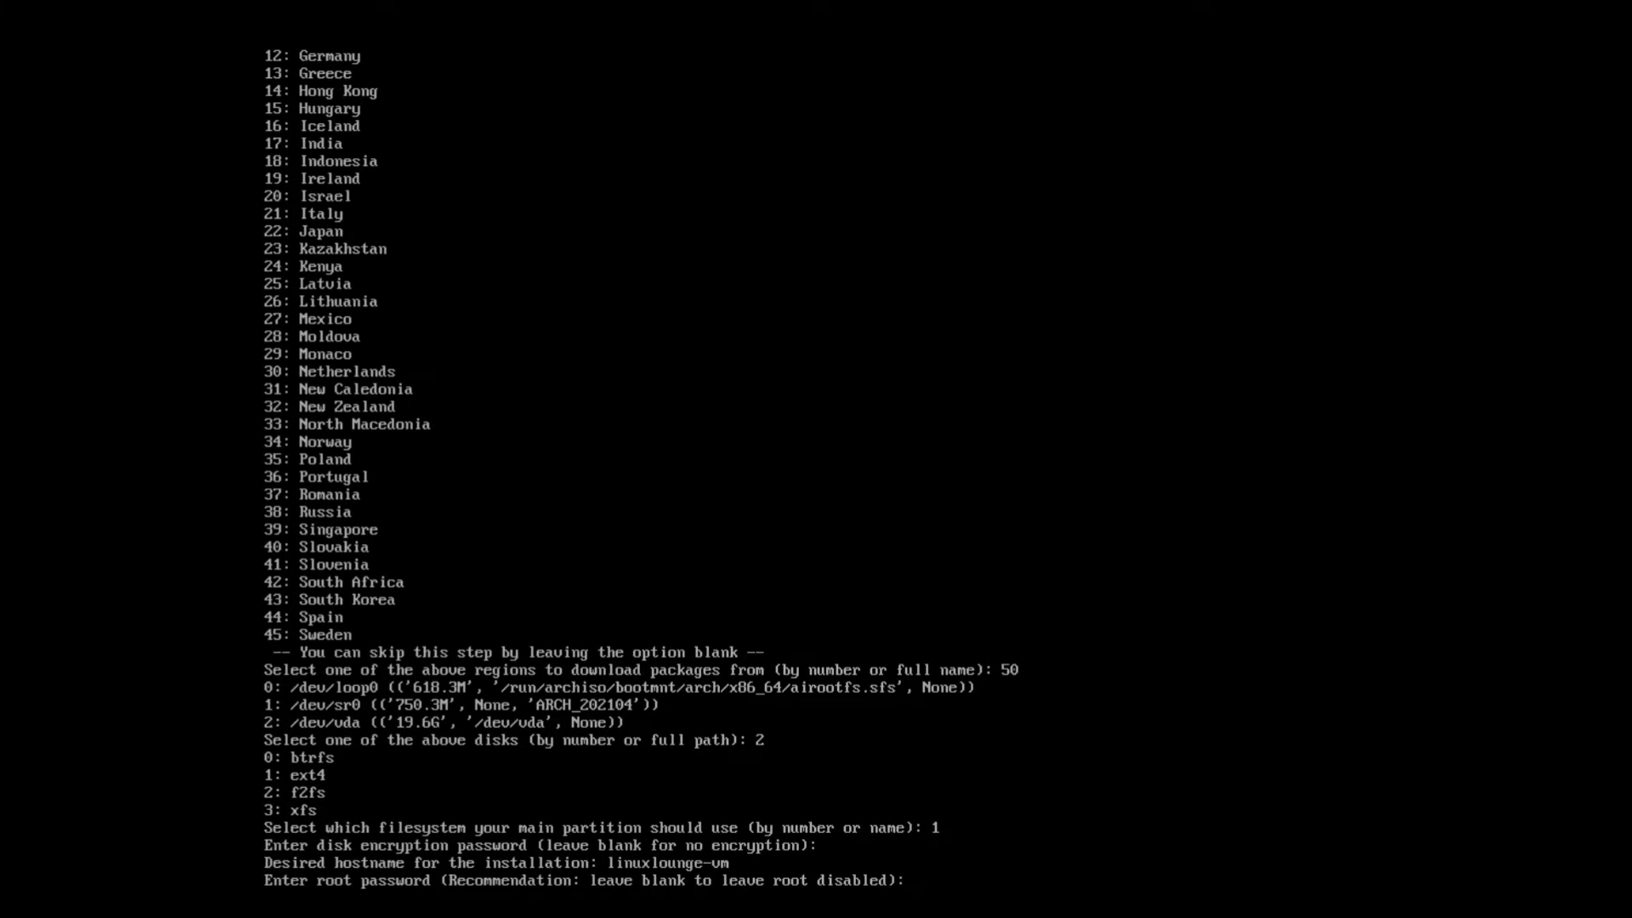
{"action": "key", "text": "Return"}
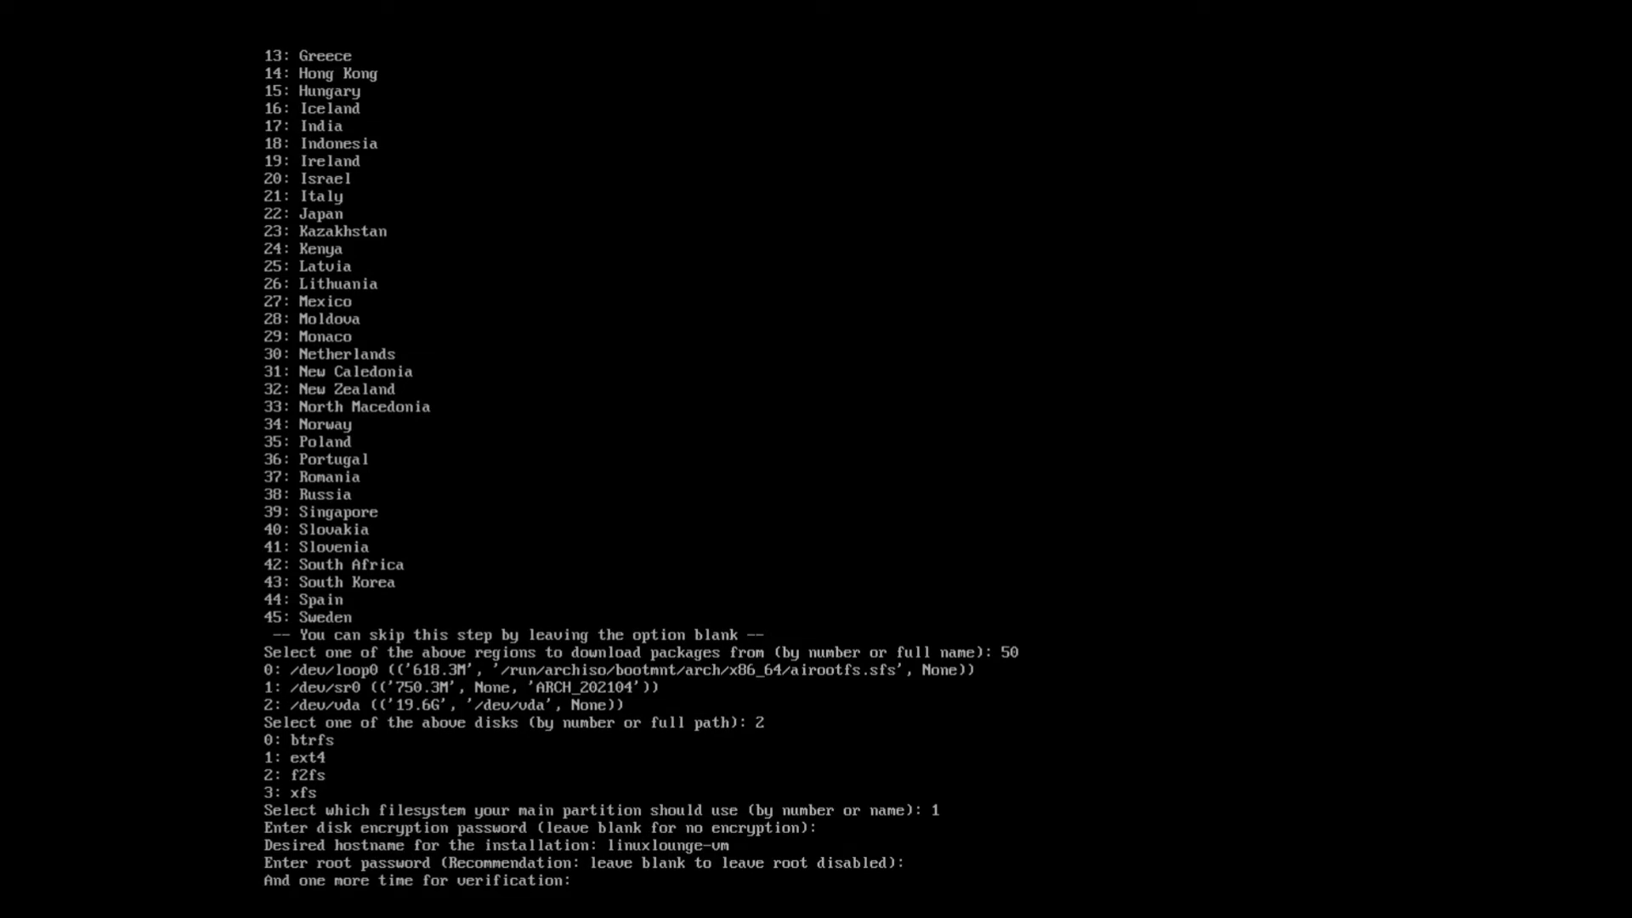
{"action": "key", "text": "Return"}
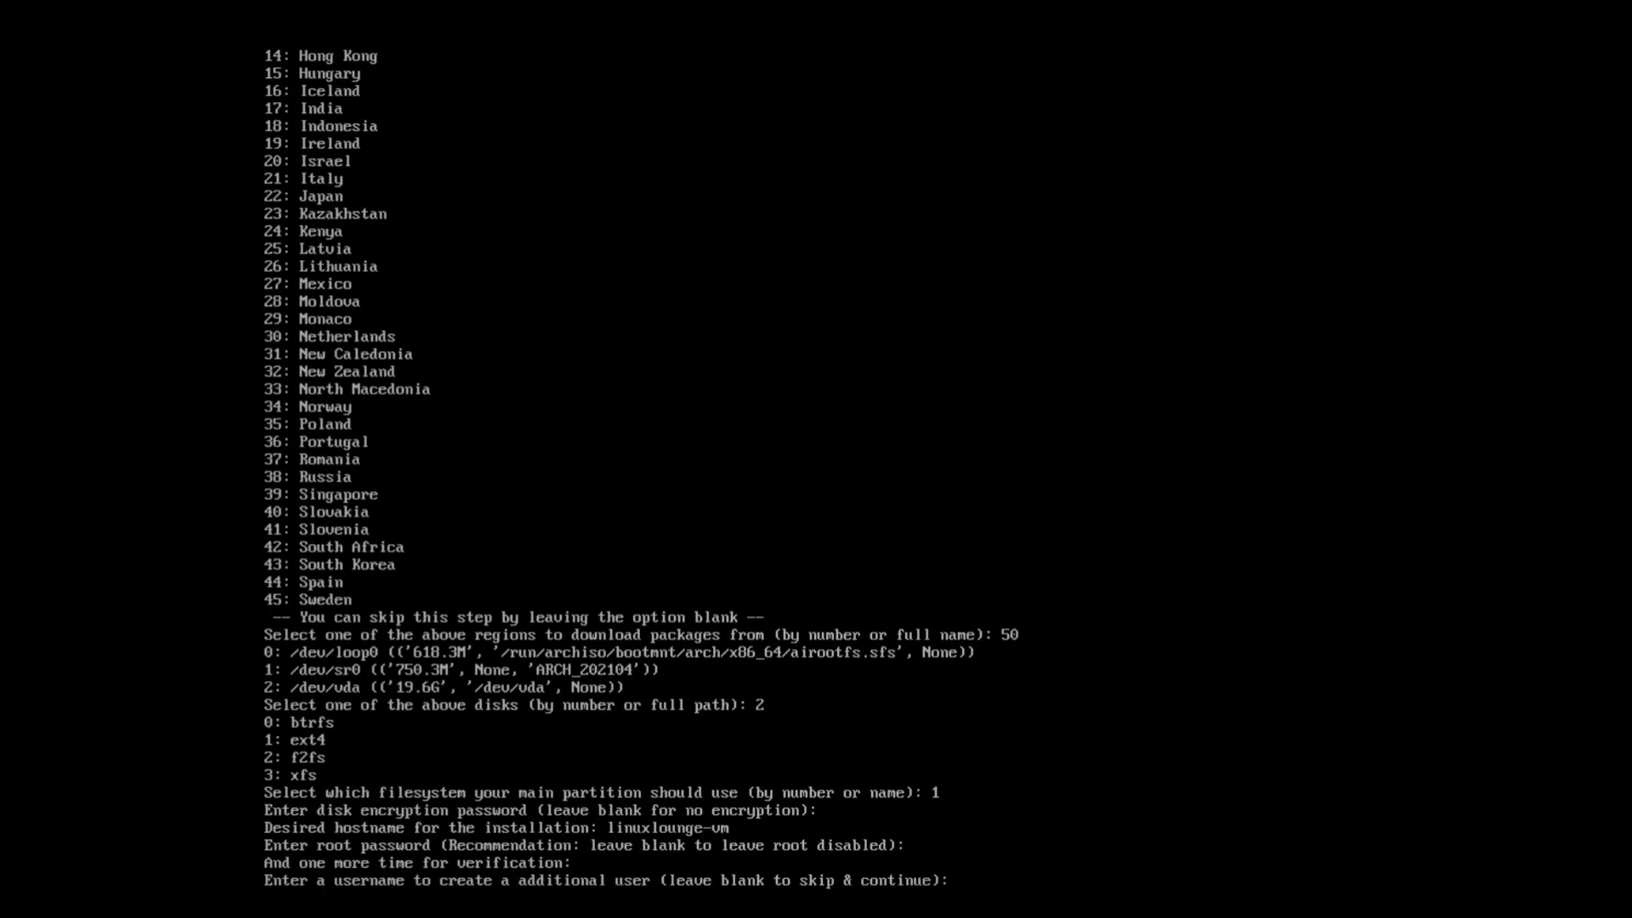
Step: Create one extra user with a confirmed password and sudo rights, then finish adding users
{"action": "type", "text": "linuxl"}
{"action": "type", "text": "ounge"}
{"action": "key", "text": "Return"}
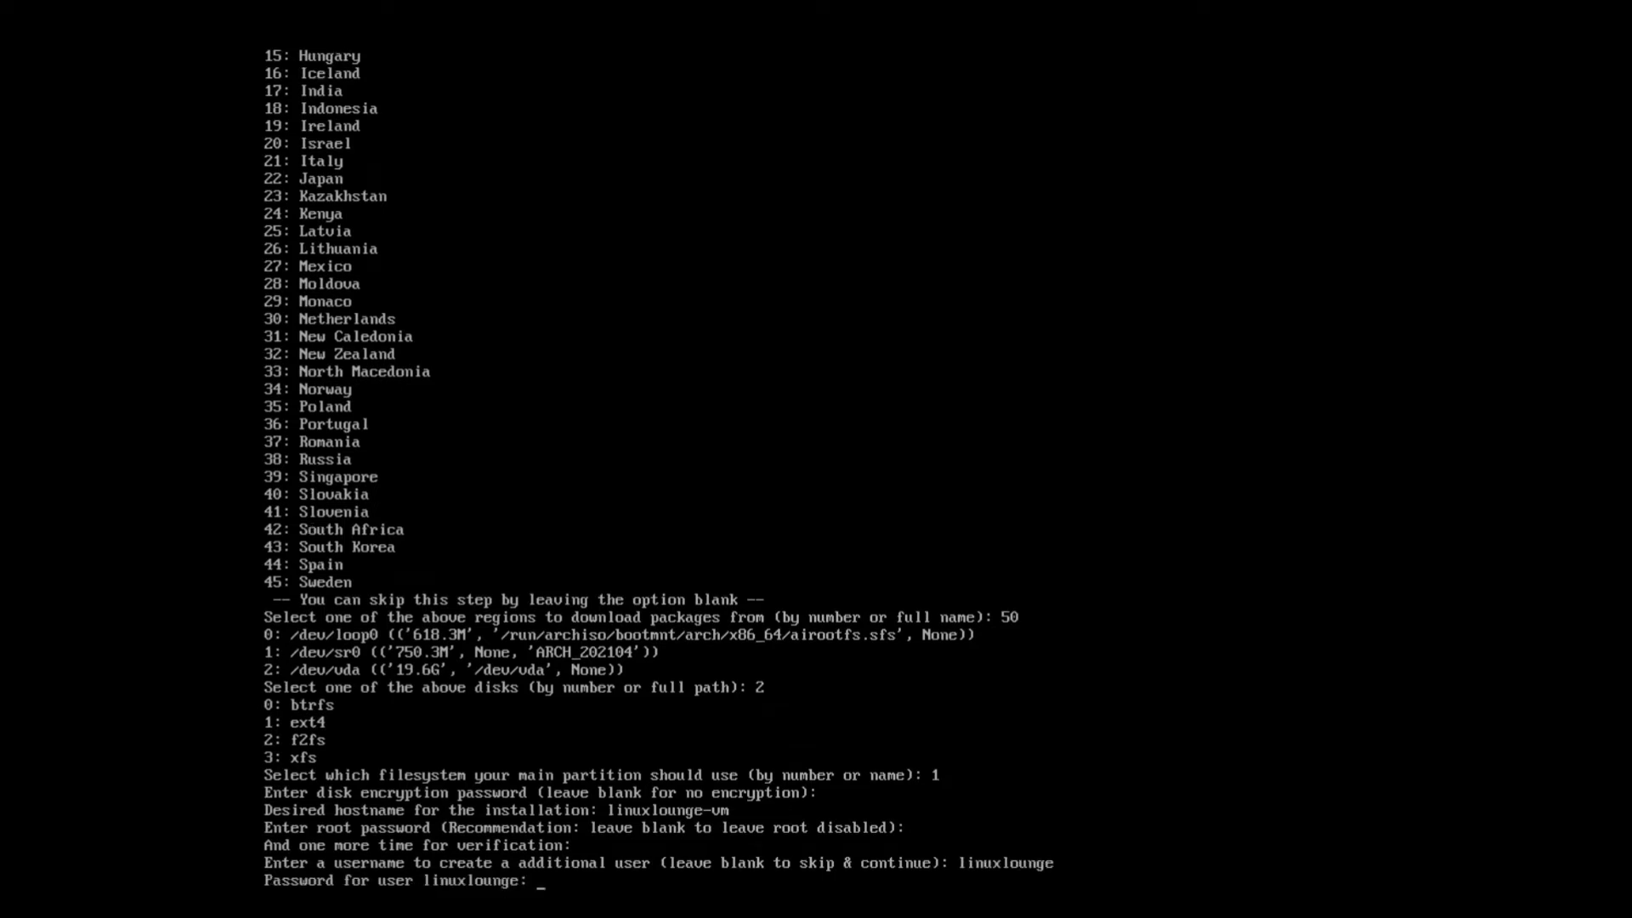
{"action": "key", "text": "Return"}
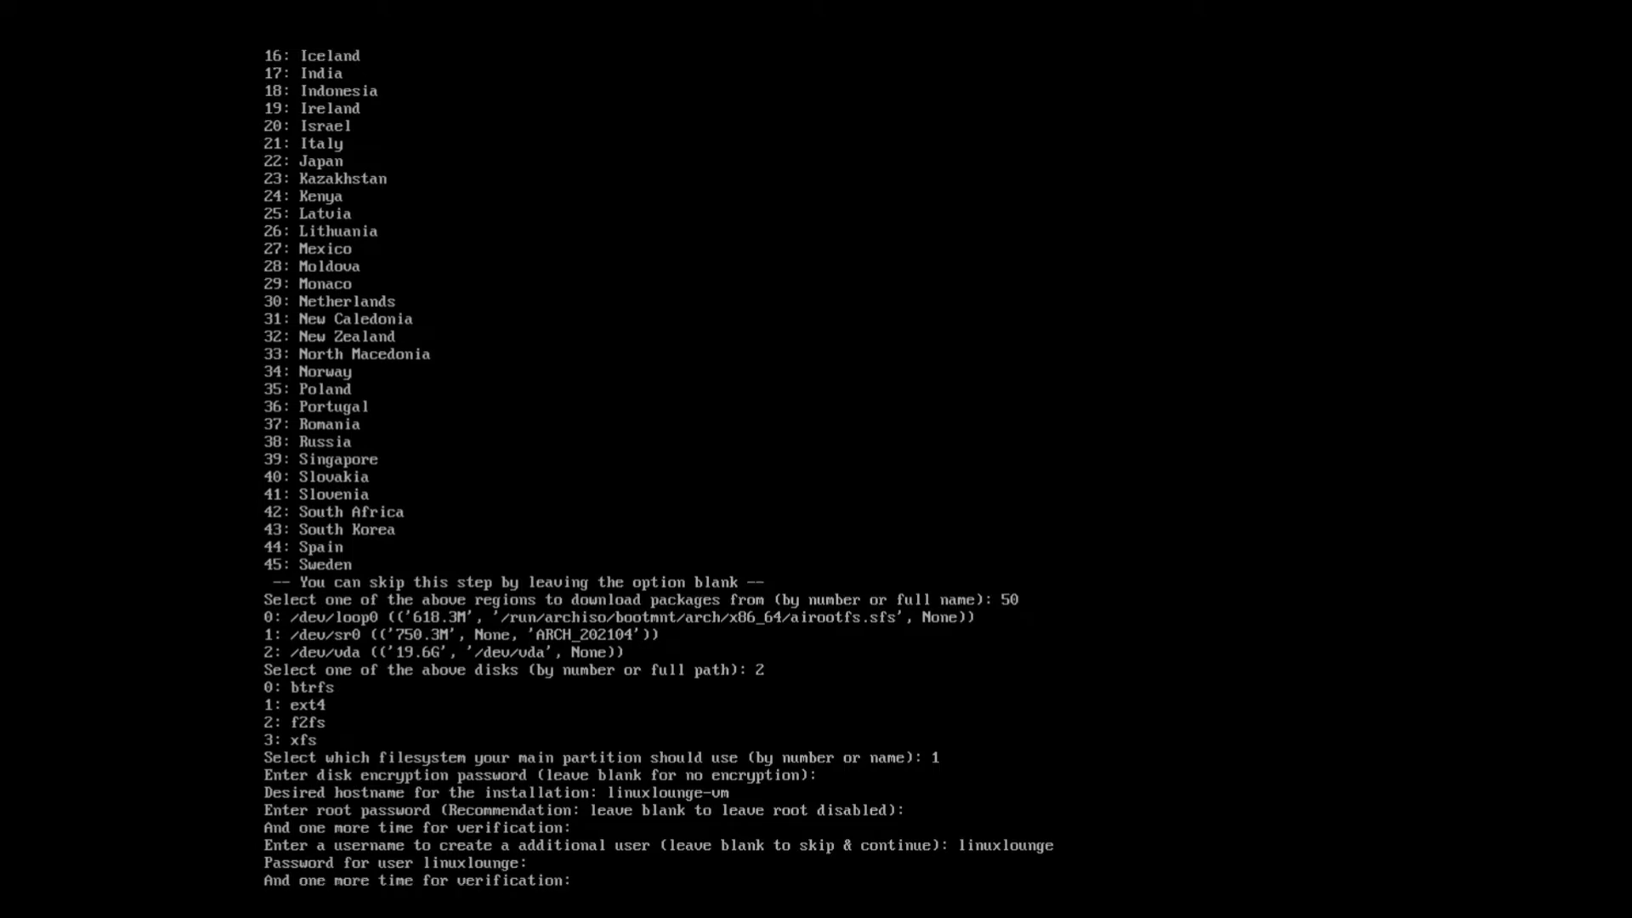
{"action": "key", "text": "Return"}
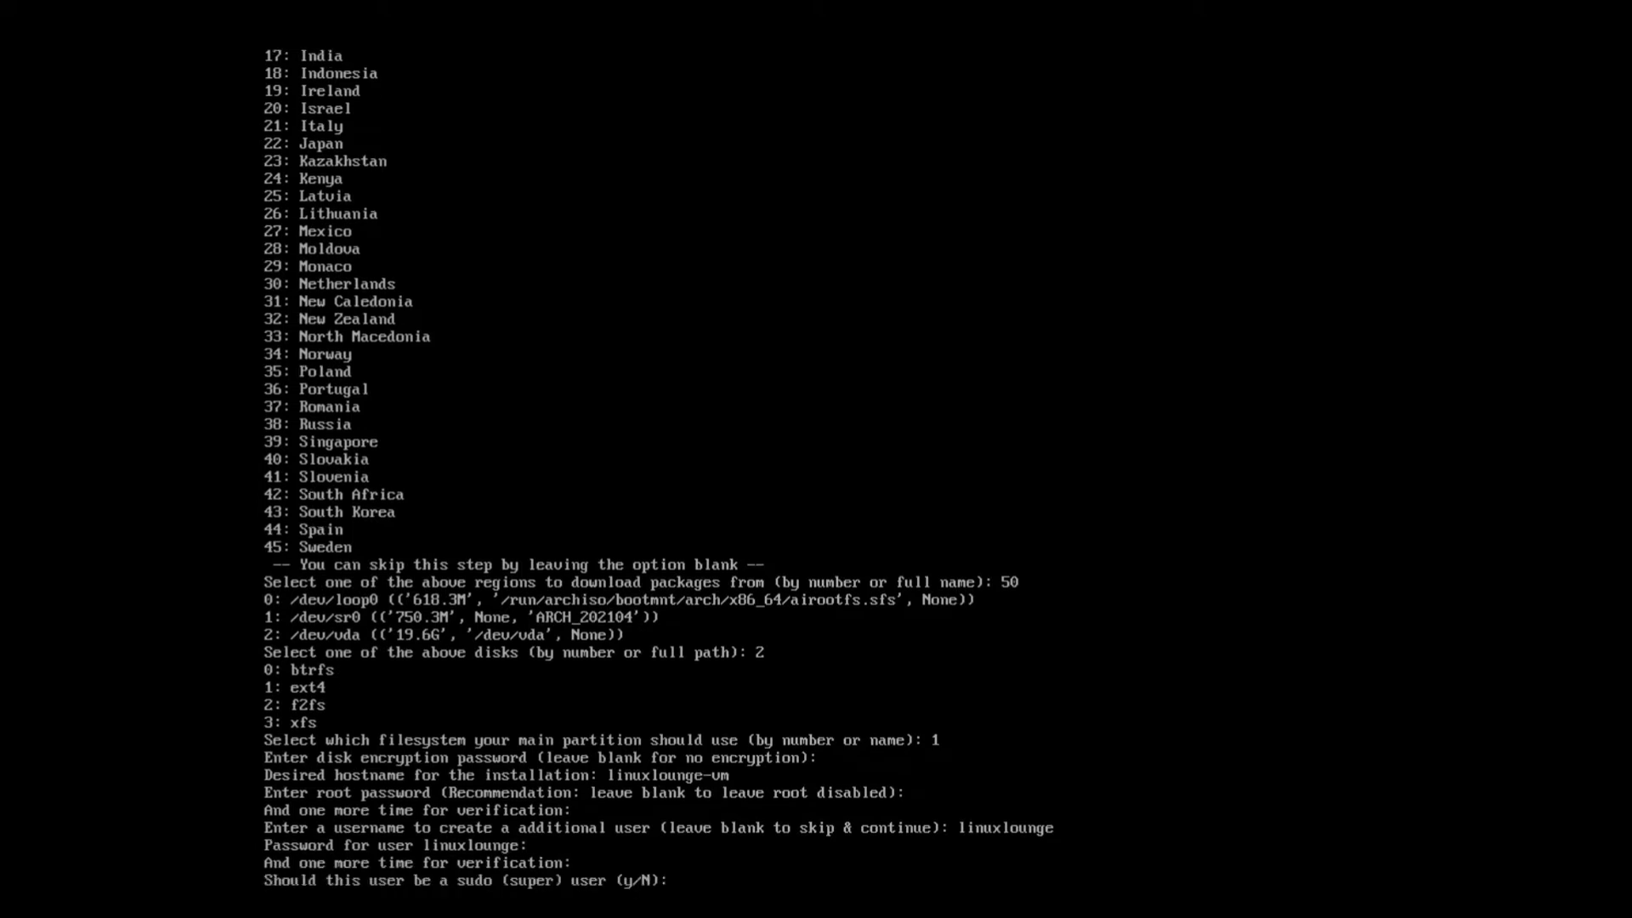
{"action": "type", "text": "y"}
{"action": "key", "text": "Return"}
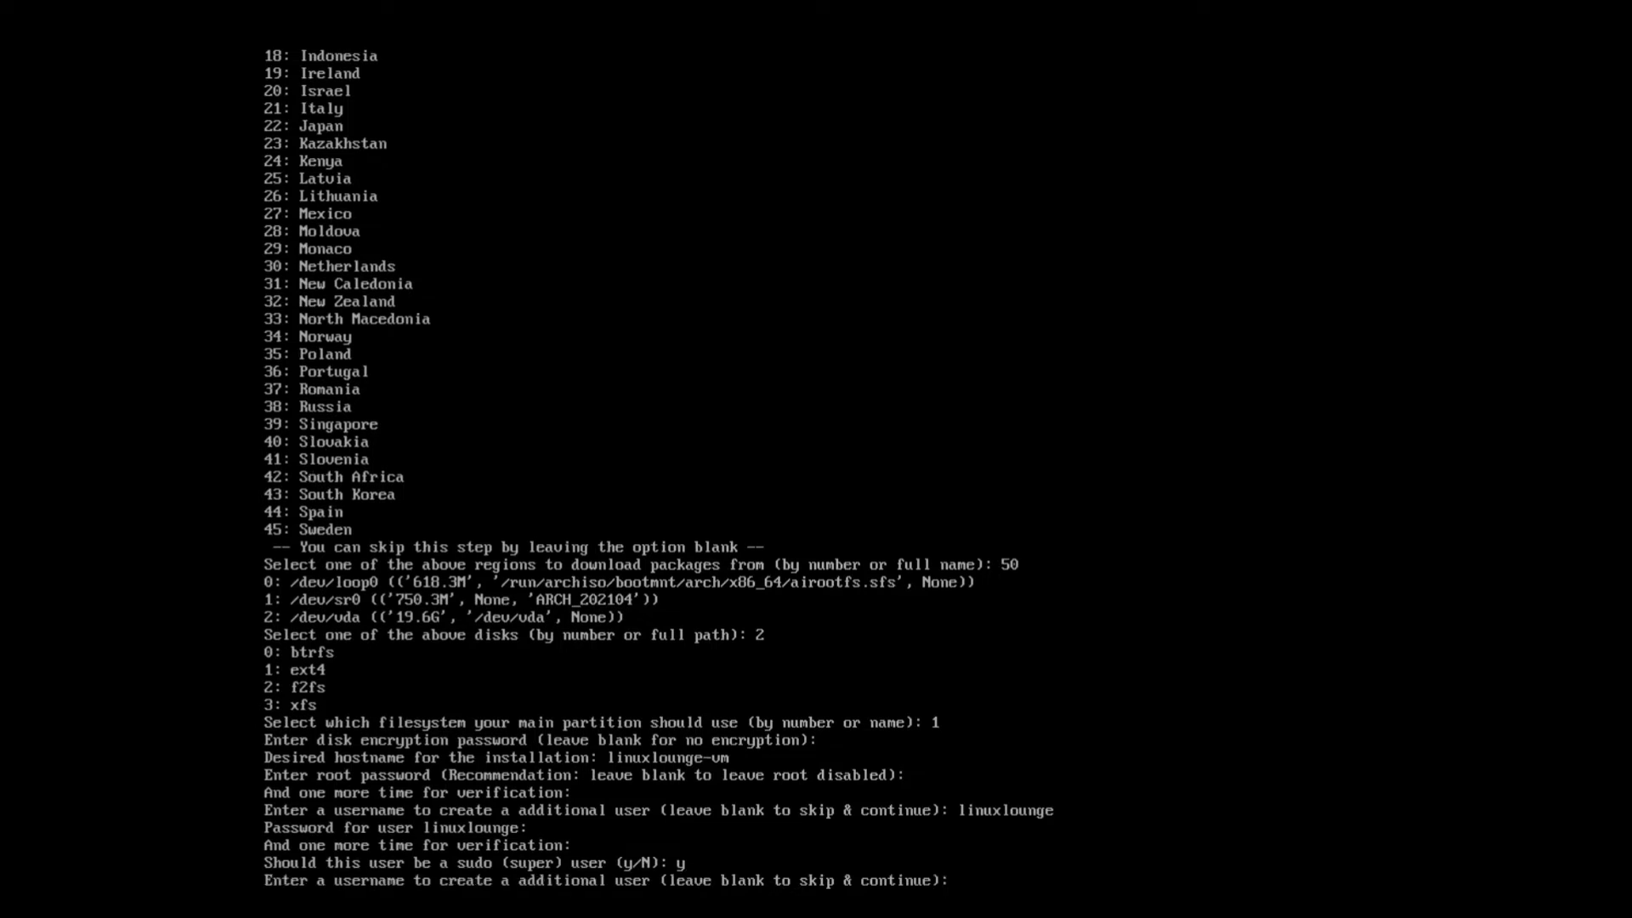
{"action": "key", "text": "Return"}
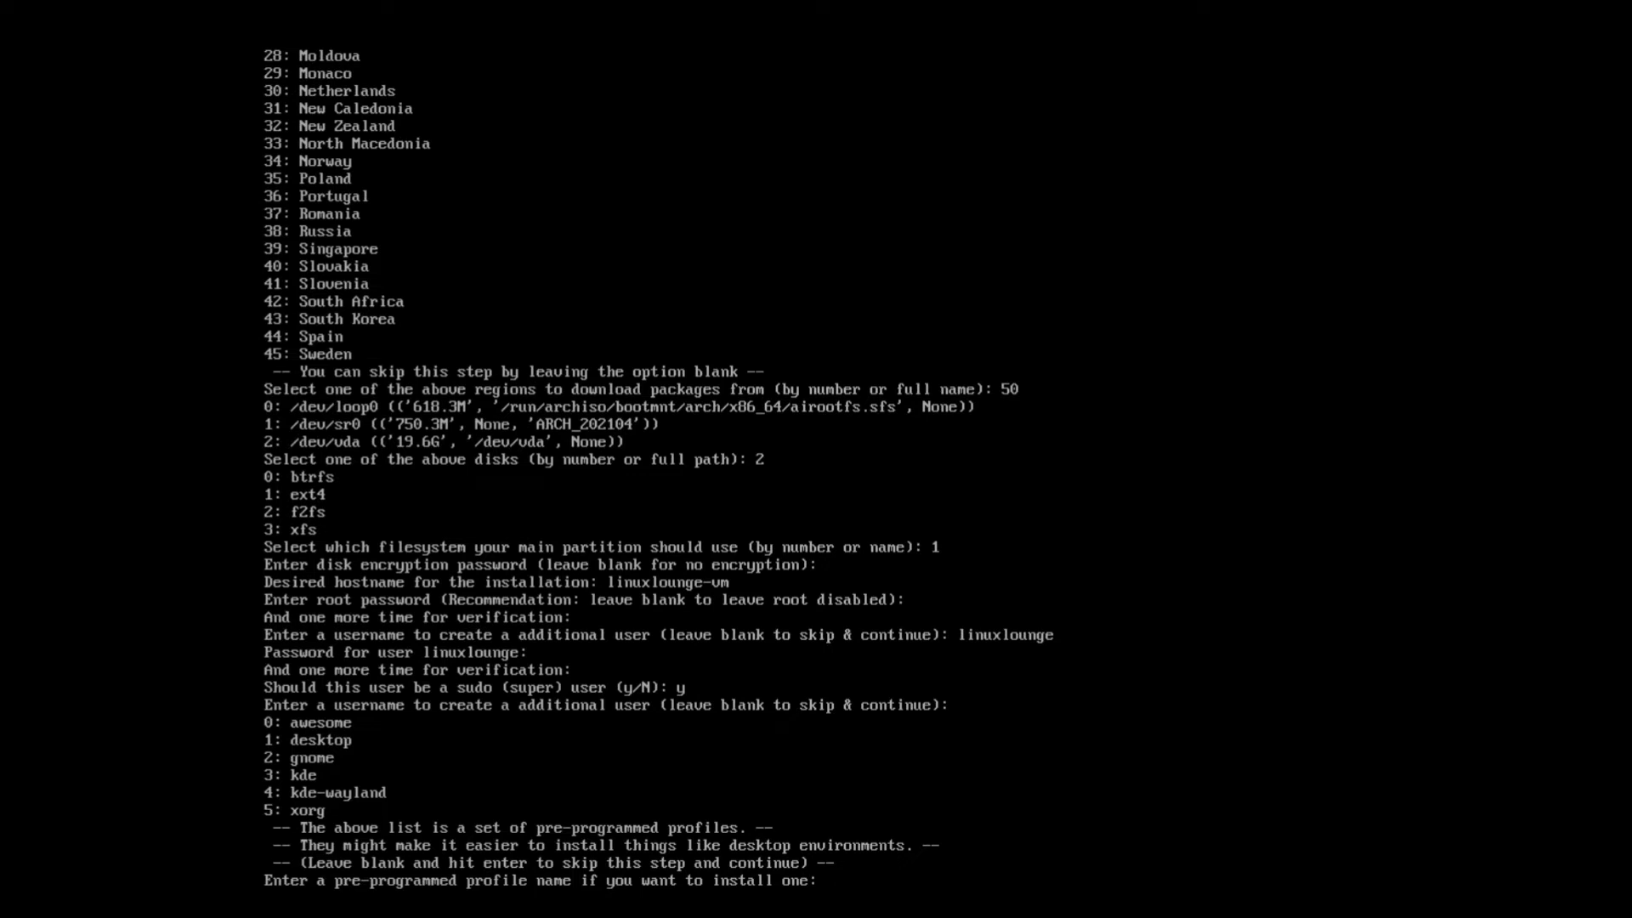
Step: Select profile 2 (gnome) and graphics driver 1 (fbdev), with no additional packages
{"action": "type", "text": "2"}
{"action": "key", "text": "Return"}
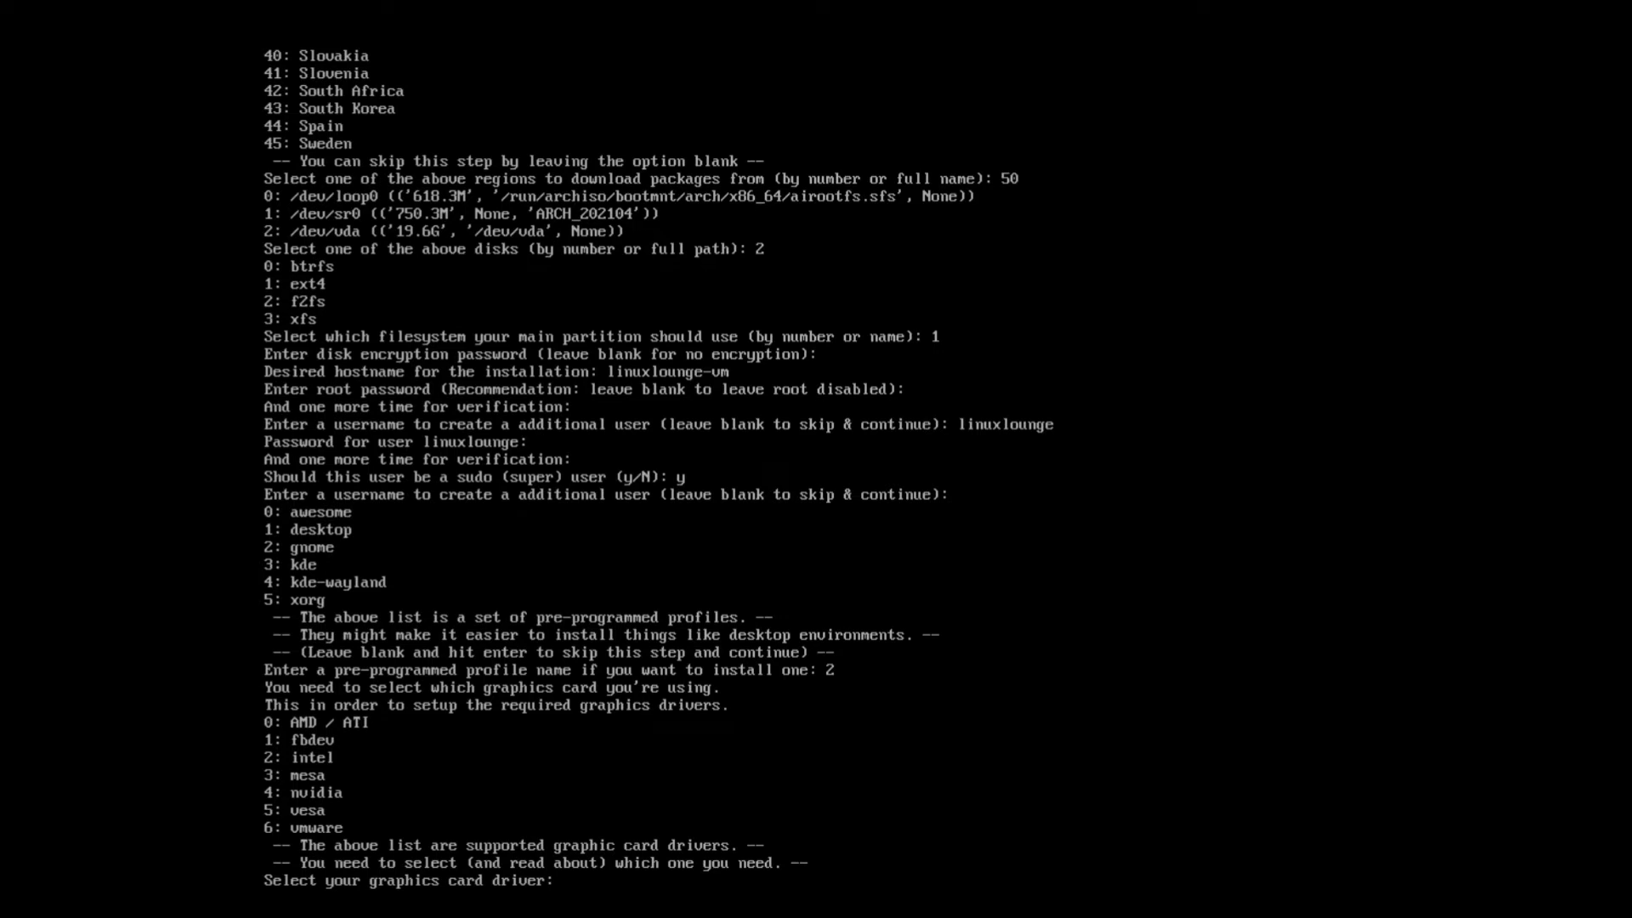
{"action": "type", "text": "1"}
{"action": "key", "text": "Return"}
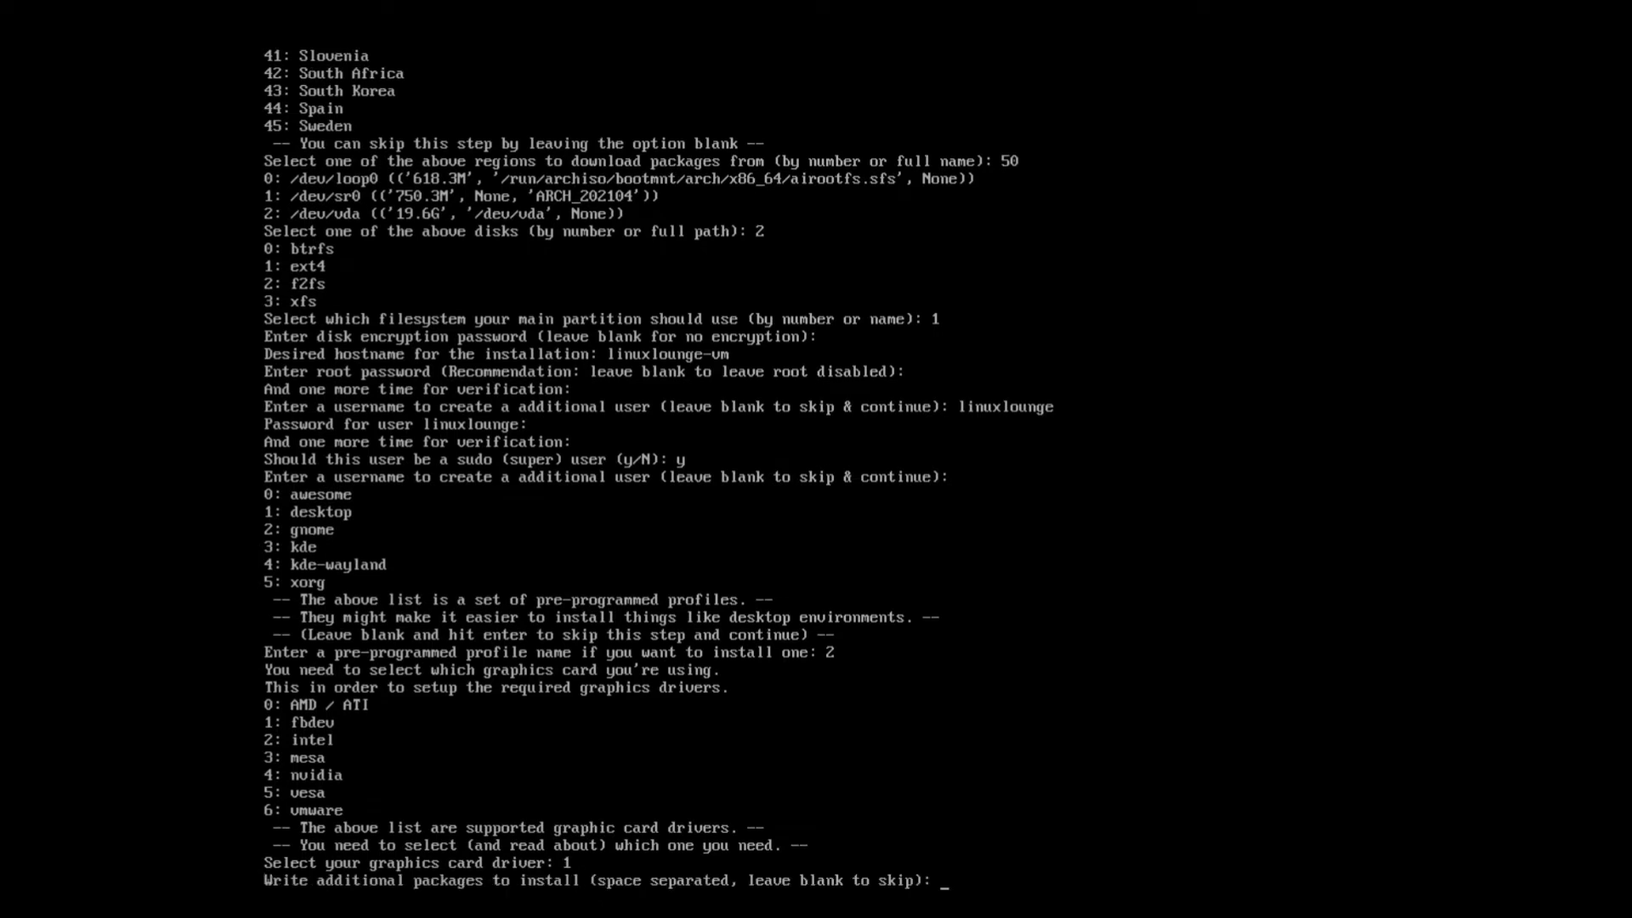
{"action": "key", "text": "Return"}
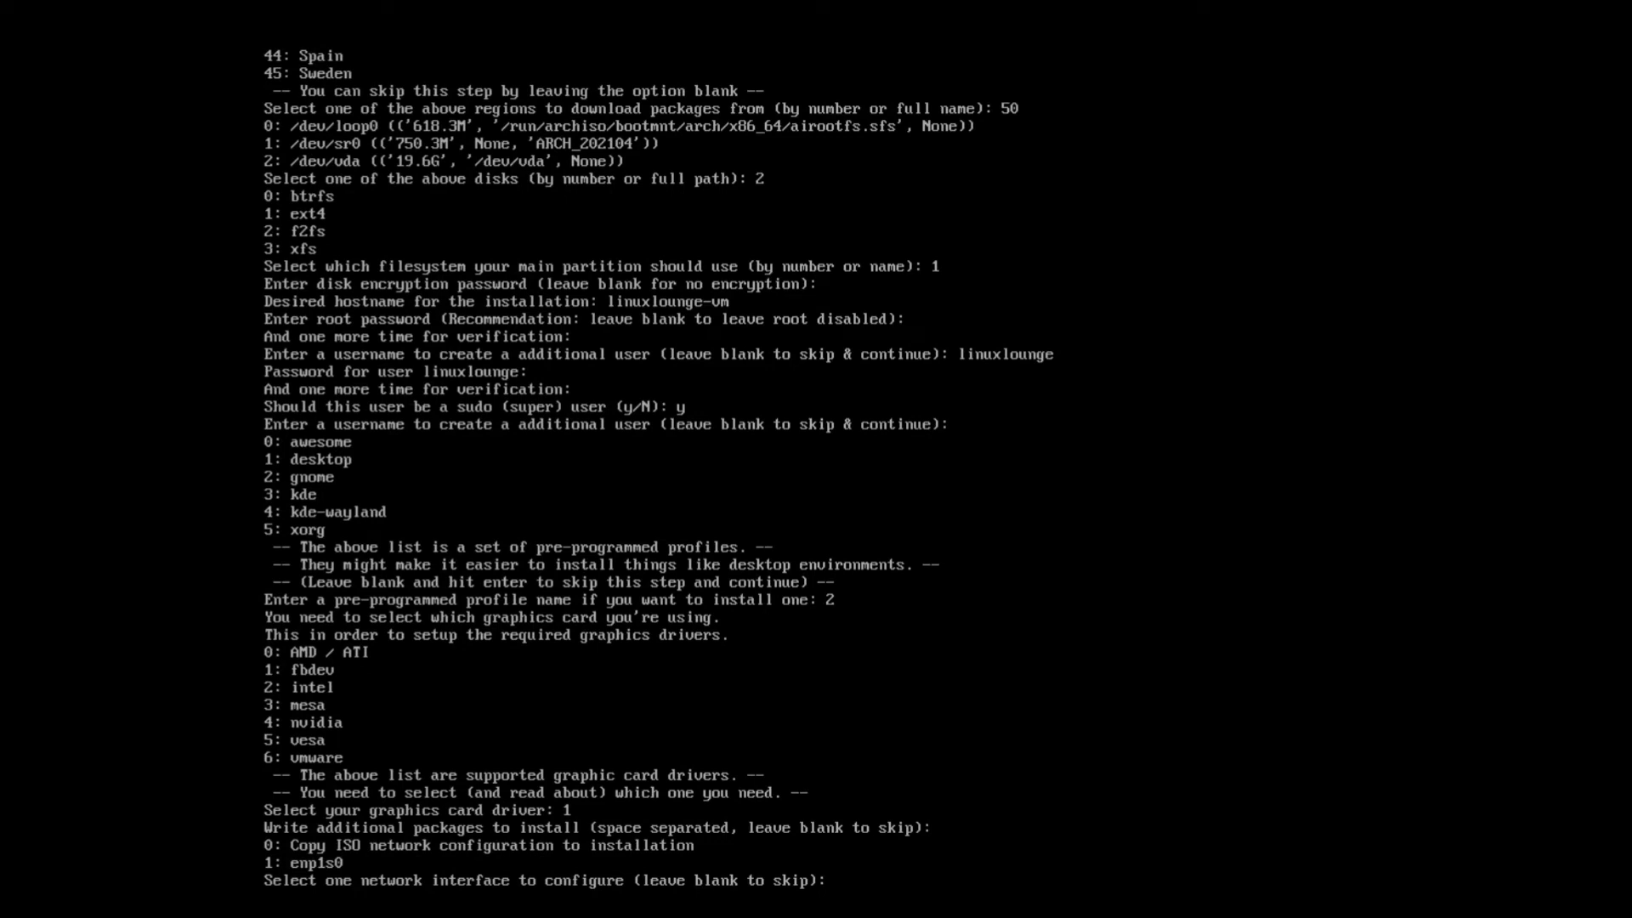
Step: Configure network interface 1 (enp1s0) with the default network mode
{"action": "type", "text": "1"}
{"action": "key", "text": "Return"}
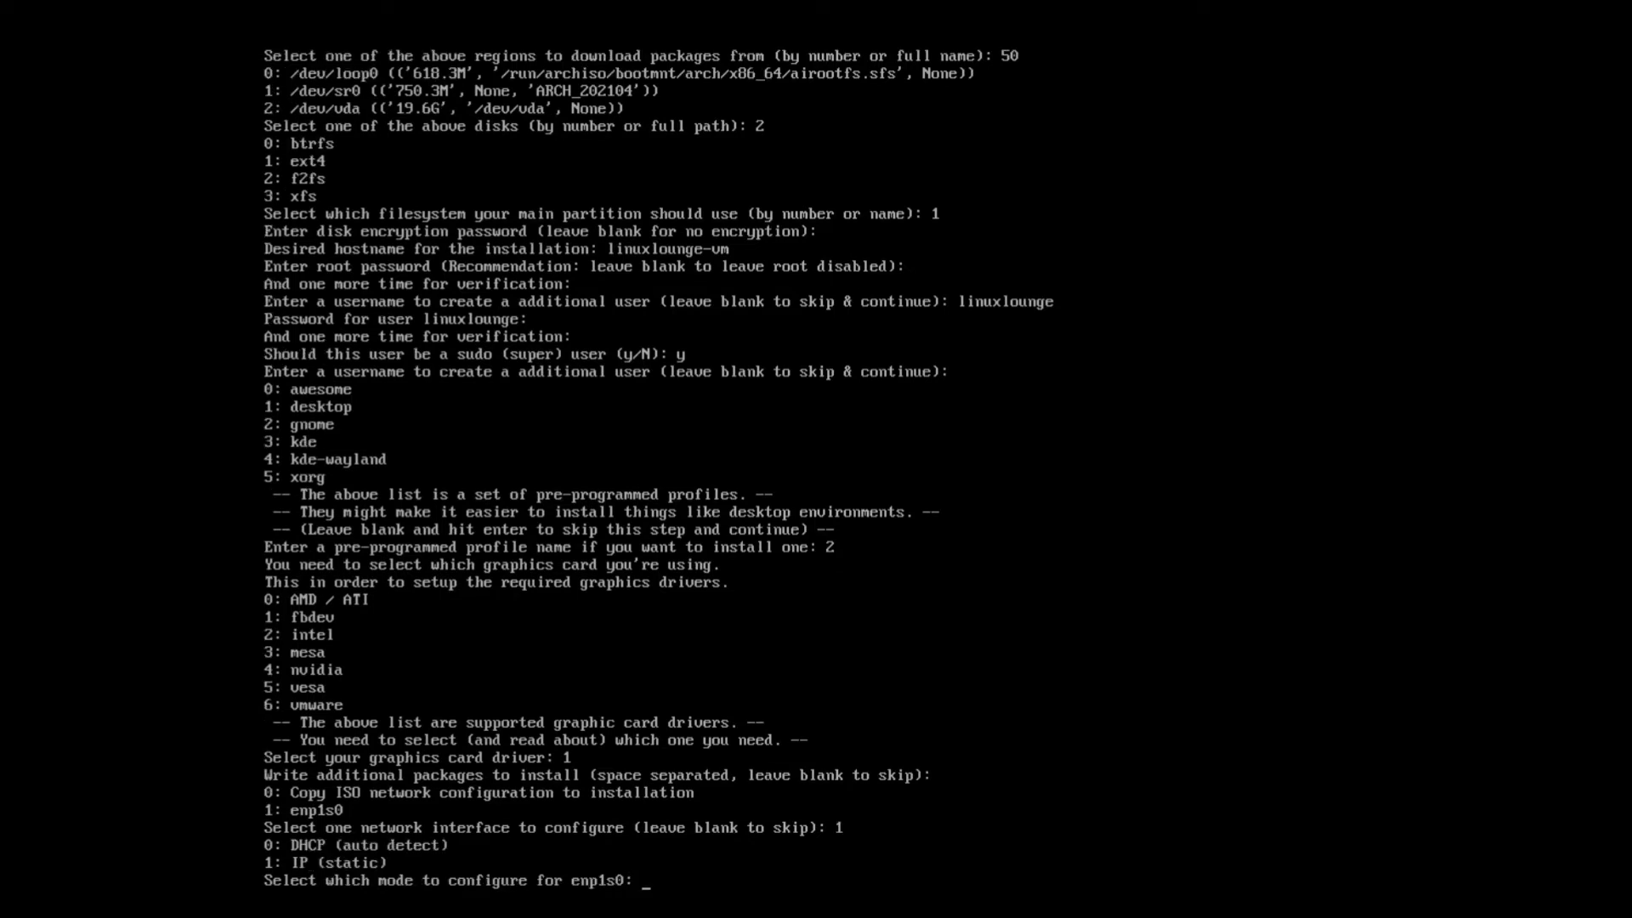
{"action": "key", "text": "Return"}
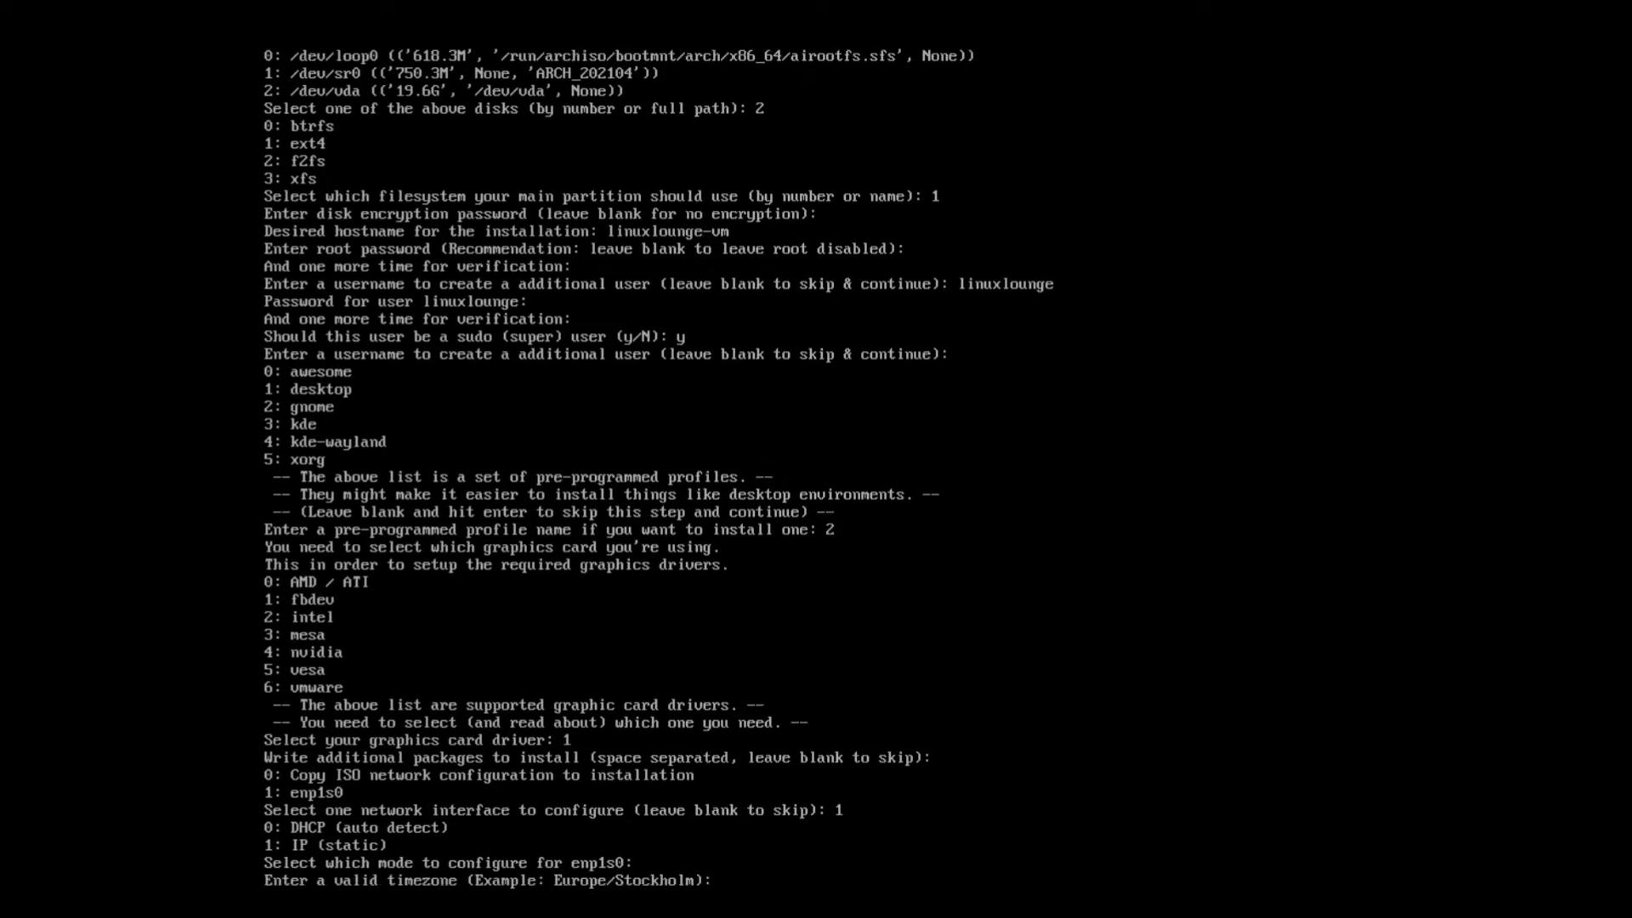
Step: Set the timezone to Europe/London
{"action": "type", "text": "Eu"}
{"action": "key", "text": "BackSpace"}
{"action": "type", "text": "urope/"}
{"action": "type", "text": "London"}
{"action": "key", "text": "Return"}
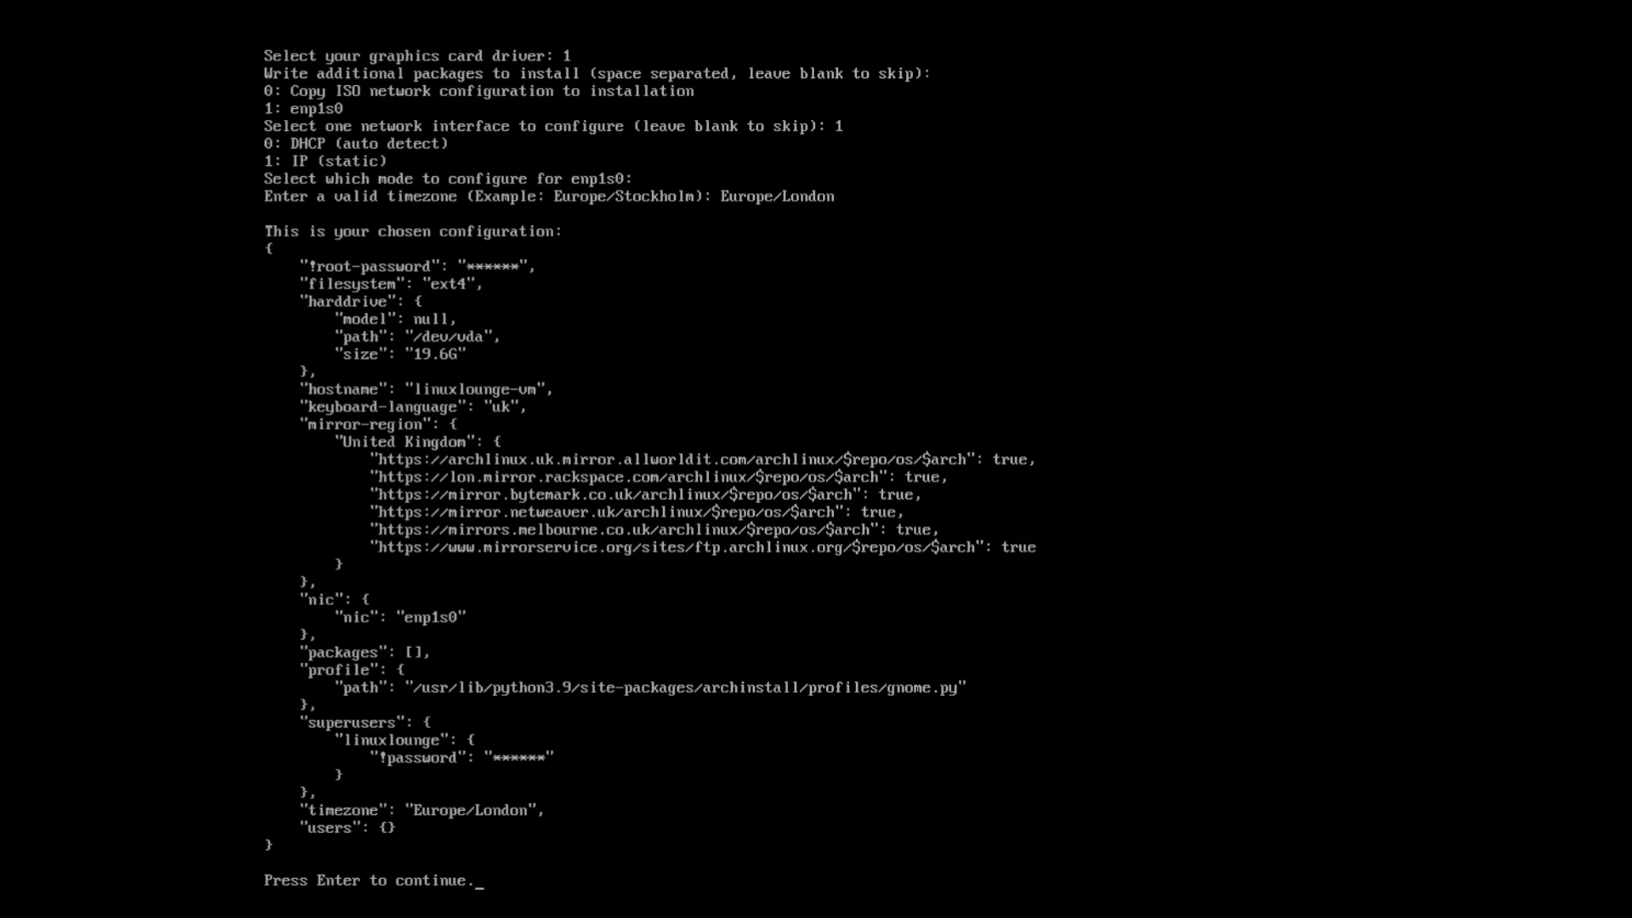
Step: Accept the configuration summary and let the installation run to completion
{"action": "key", "text": "Return"}
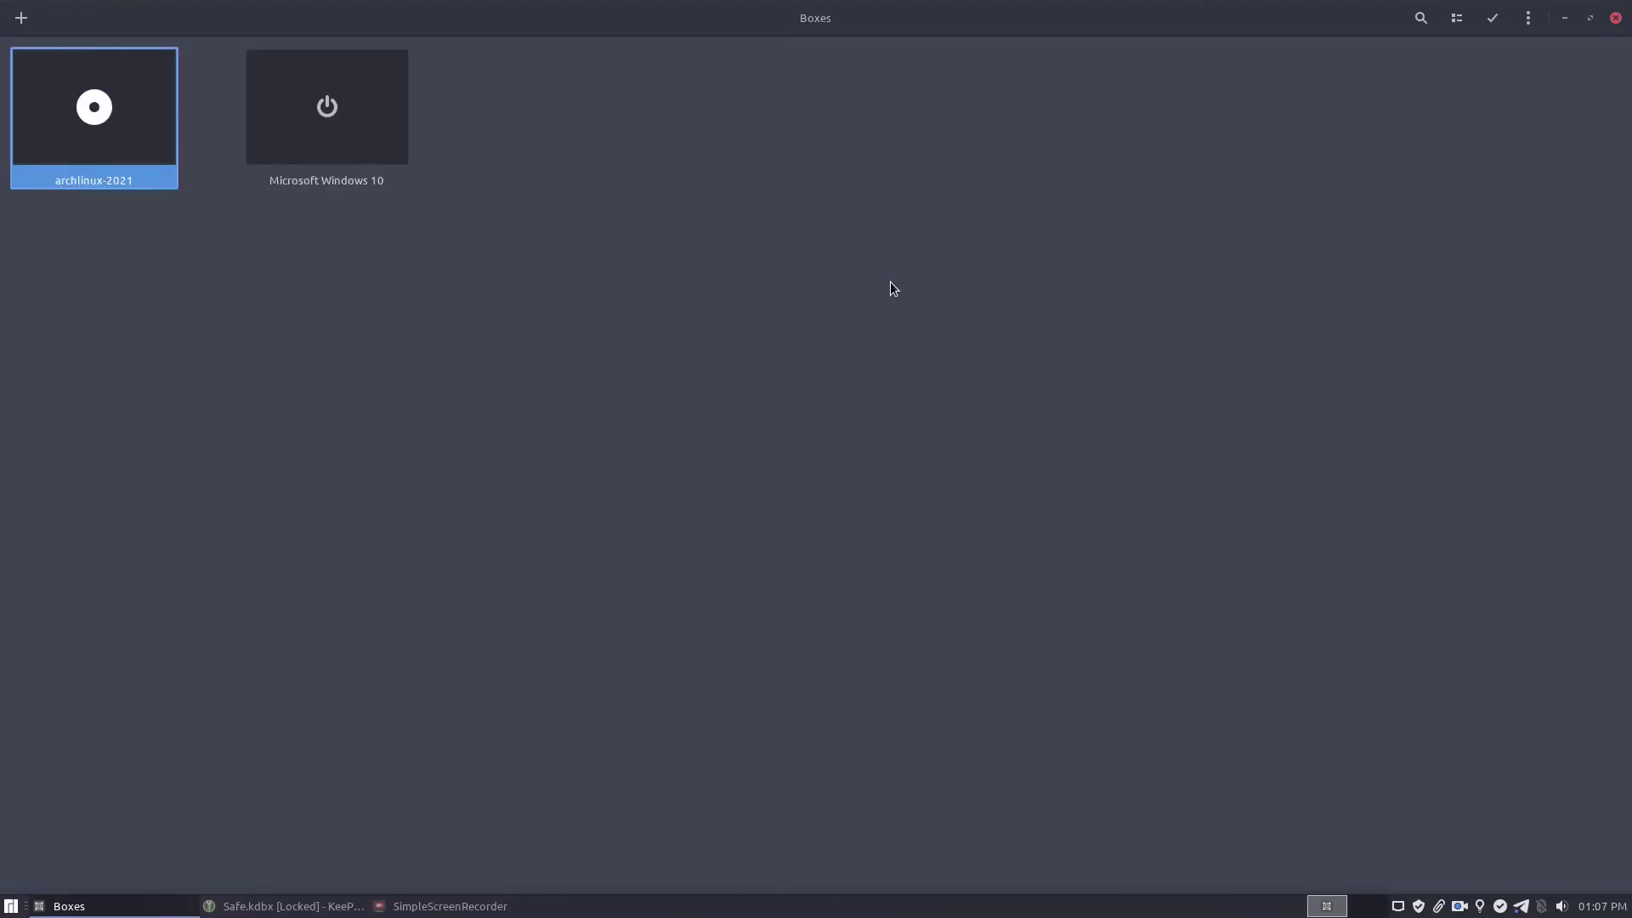
Step: Start the archlinux-2021 box and show its console fullscreen
{"action": "left_click", "coordinate": [88, 164]}
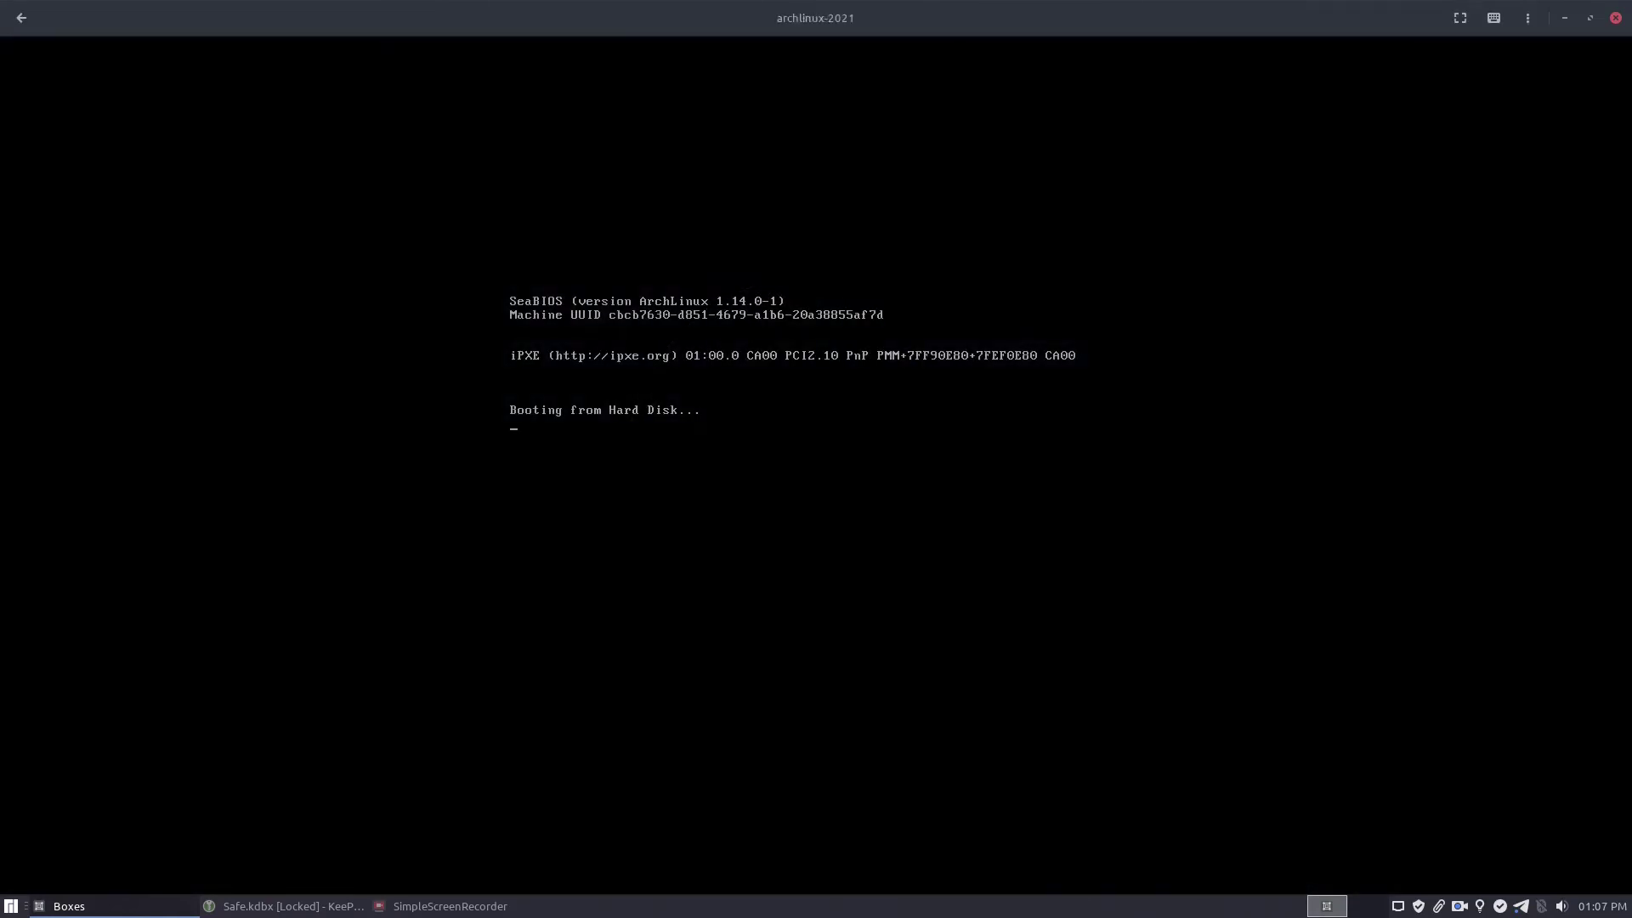
{"action": "left_click", "coordinate": [1459, 18]}
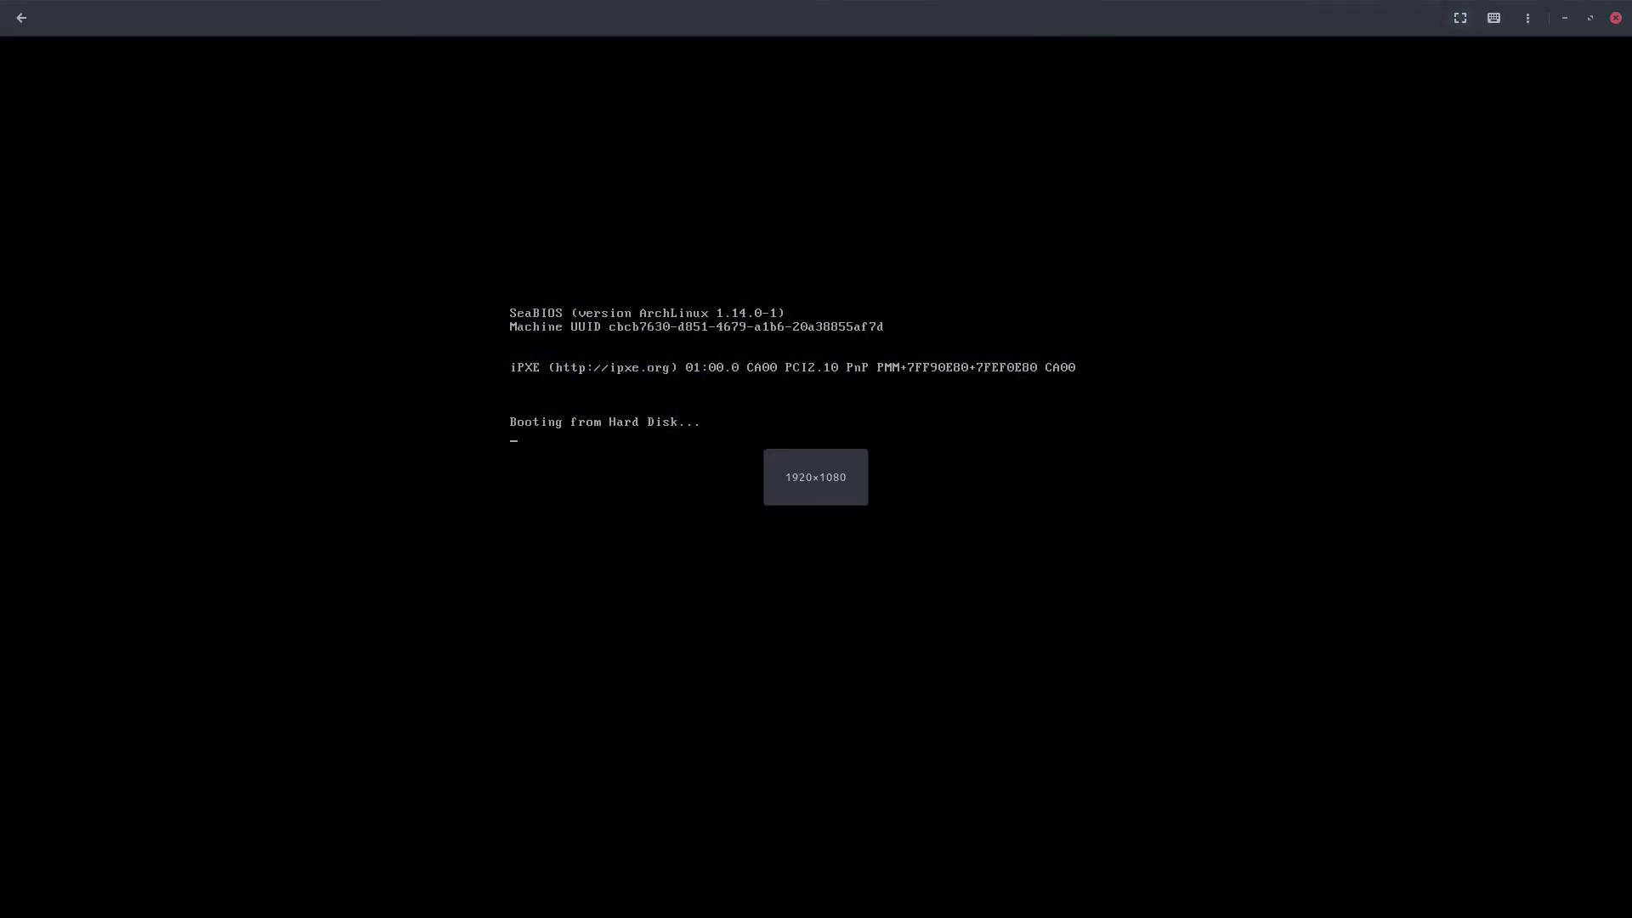